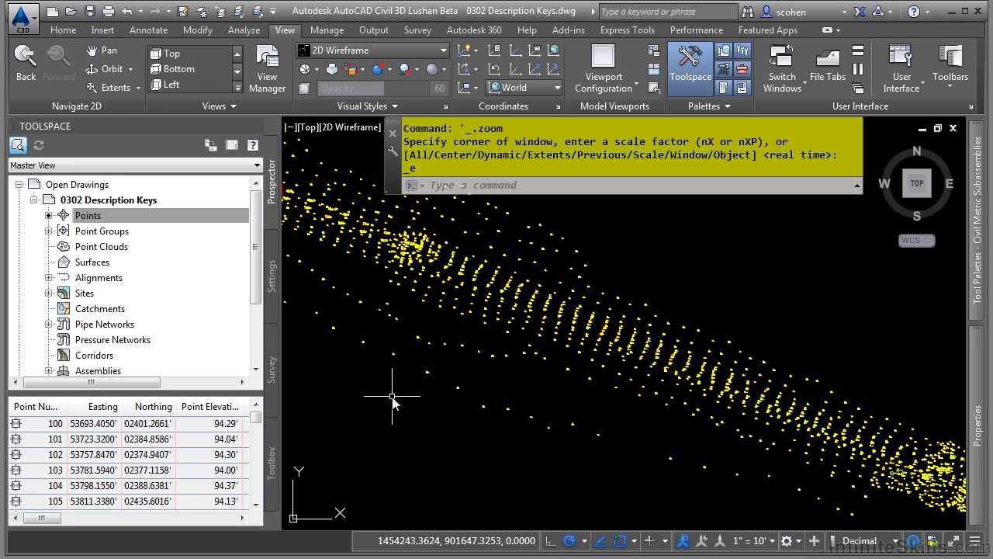
- In the Settings tree, select Civil 3D Class under Point > Description Key Sets
click(271, 289)
click(33, 215)
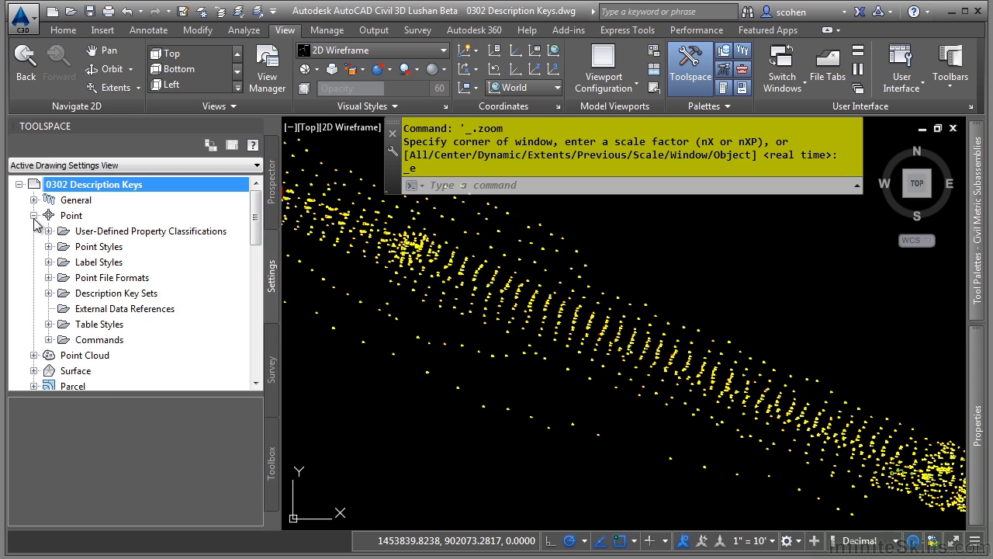
click(48, 293)
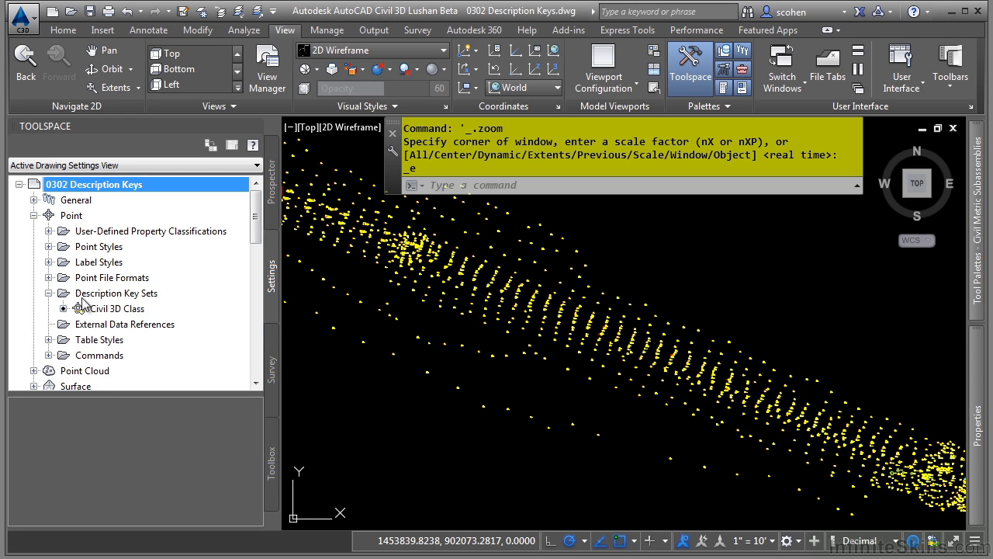
click(118, 310)
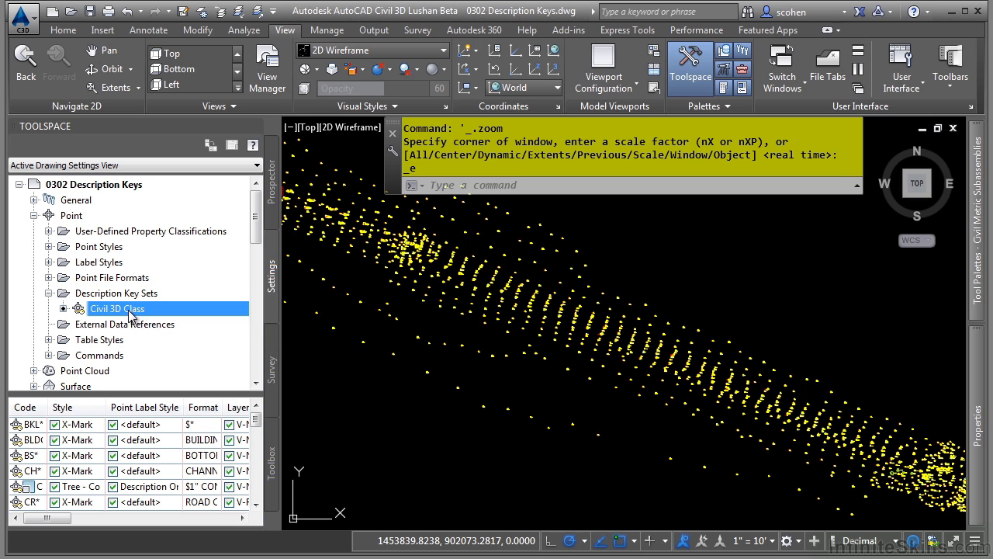
- Open Civil 3D Class in the DescKey Editor, enlarging the table and widening the Code column
right_click(134, 309)
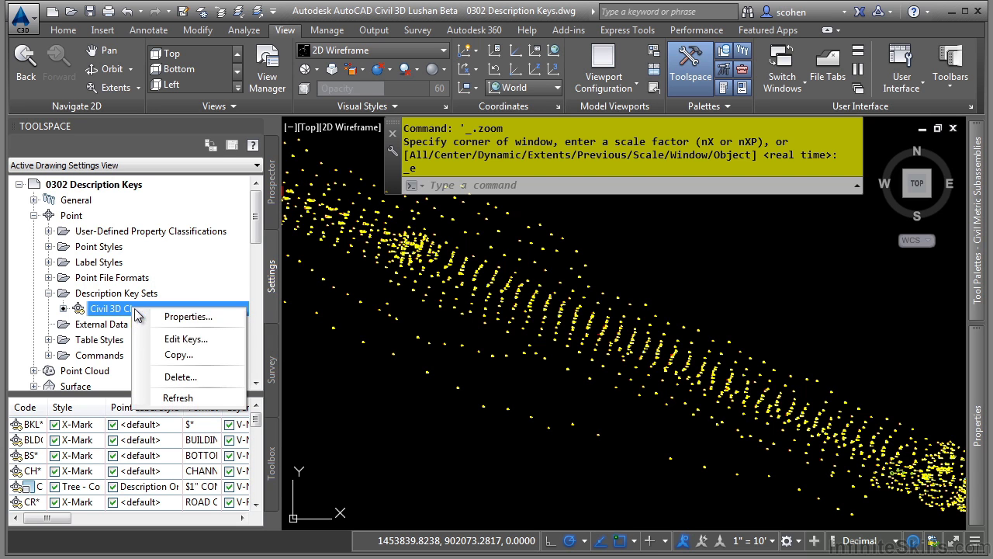
click(178, 344)
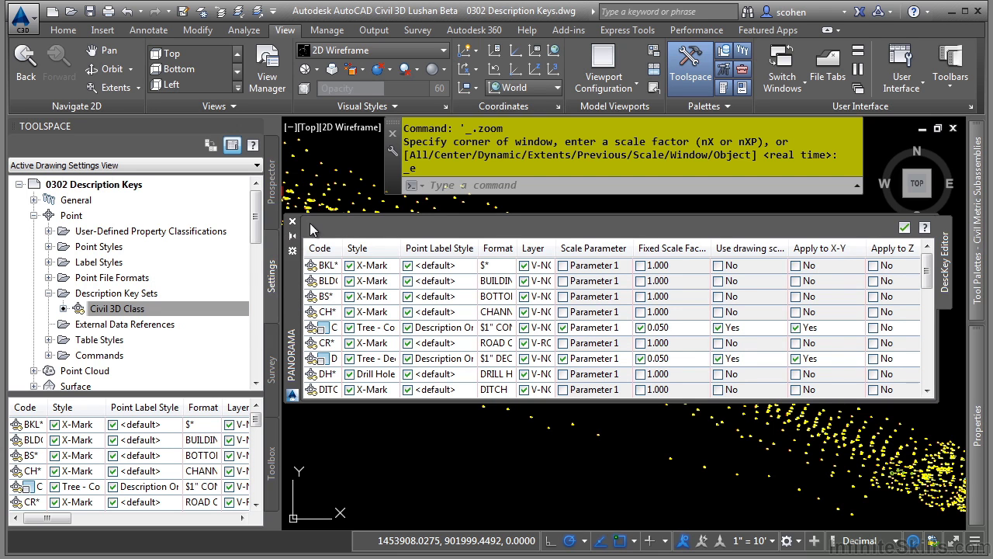
drag(330, 217, 368, 123)
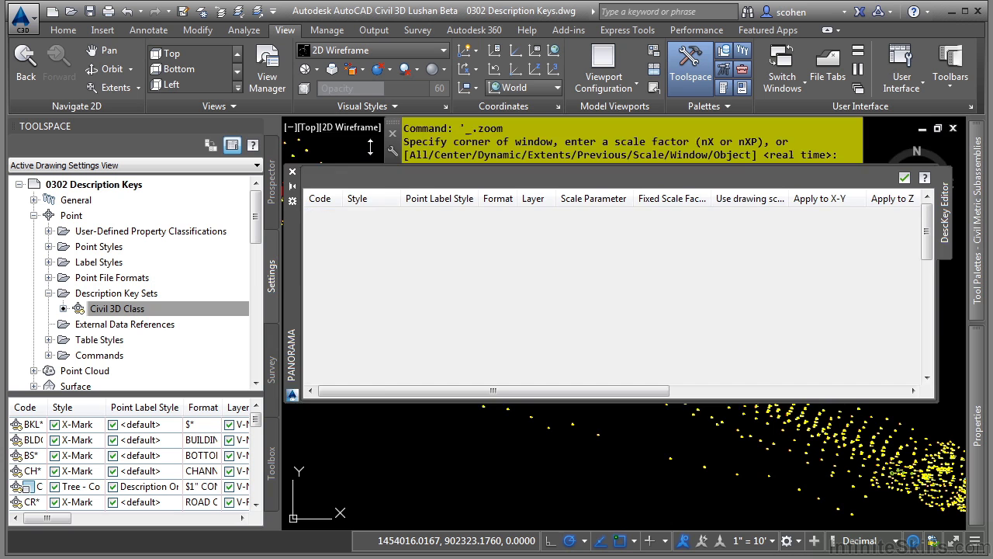
drag(341, 153, 412, 156)
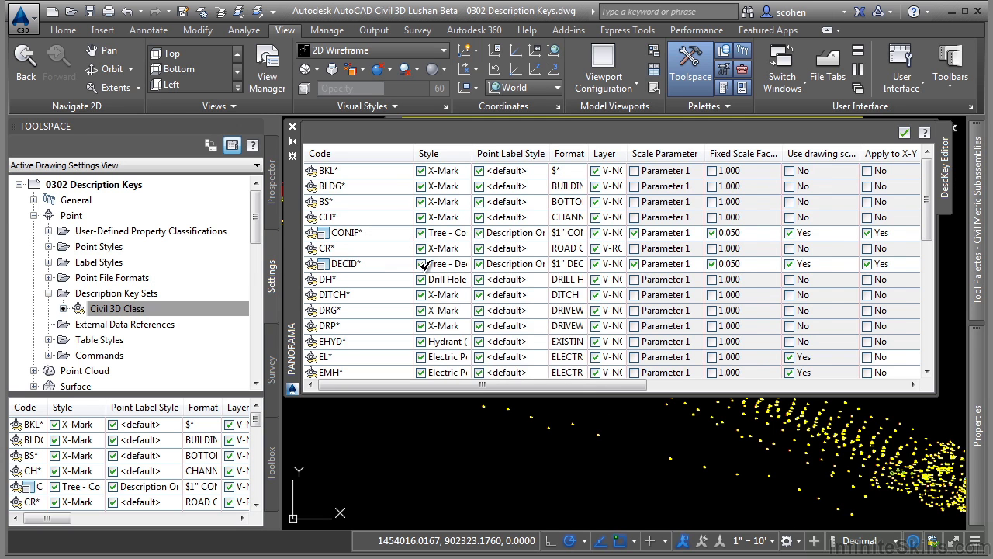
- Widen the Style column and browse CH*'s point style list, keeping X-Mark
drag(474, 153, 501, 153)
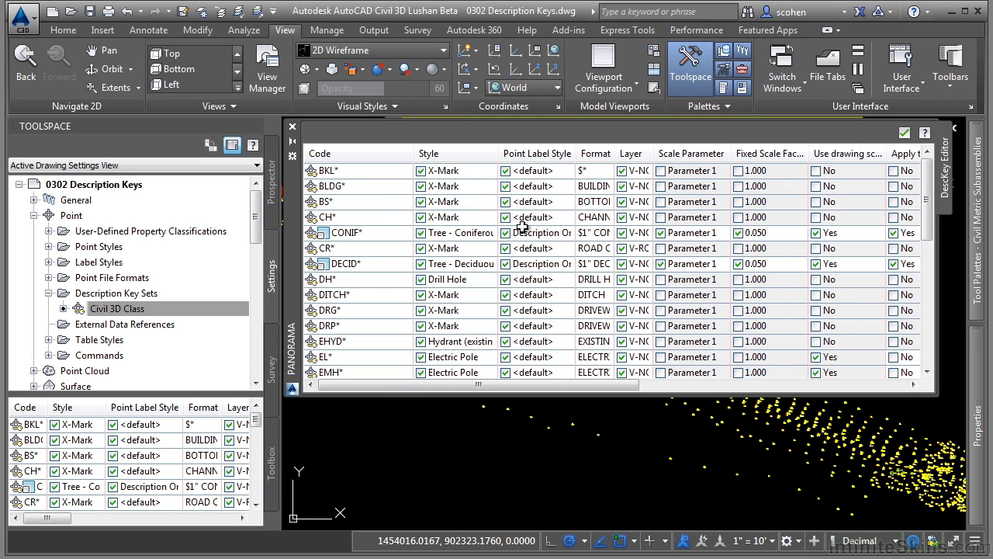
click(479, 220)
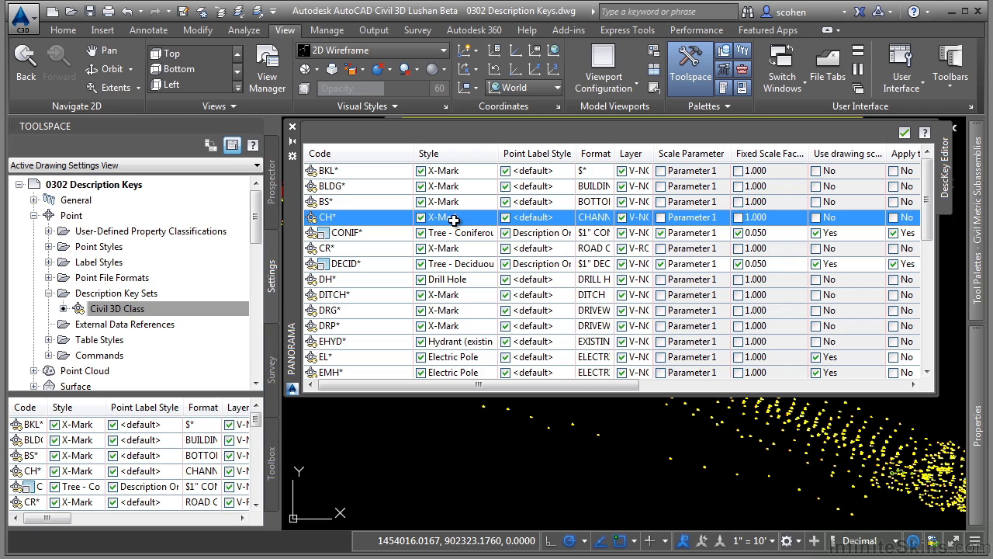
click(456, 223)
click(501, 326)
scroll(509, 357, up, 2)
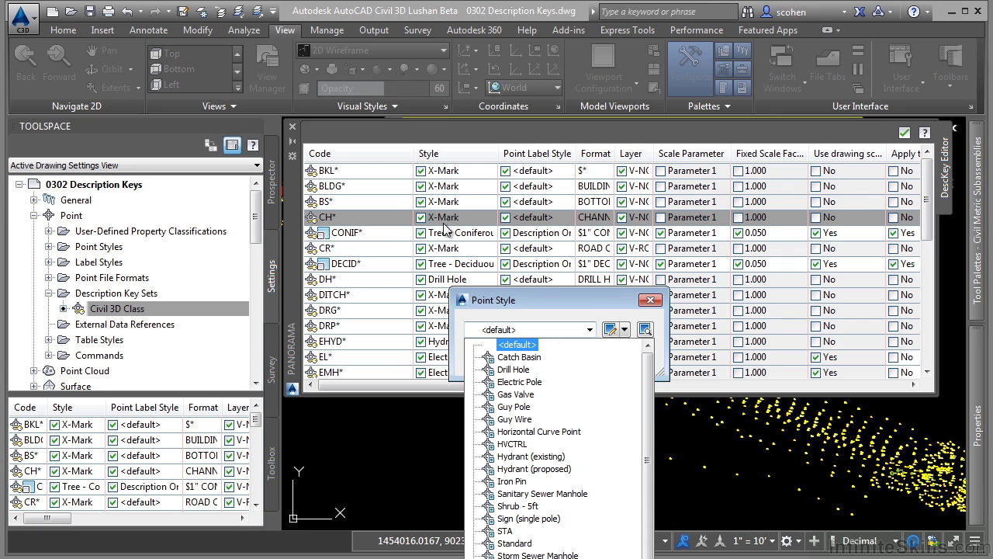
click(554, 299)
key(Return)
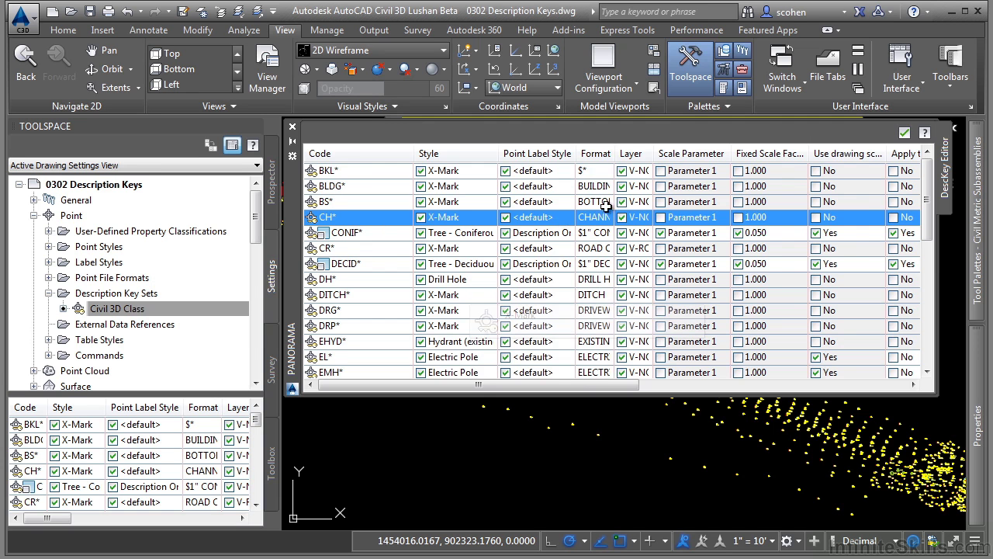
- Drag the Format column divider right so descriptions like BOTTOM OF SLOPE show fully
drag(616, 153, 714, 153)
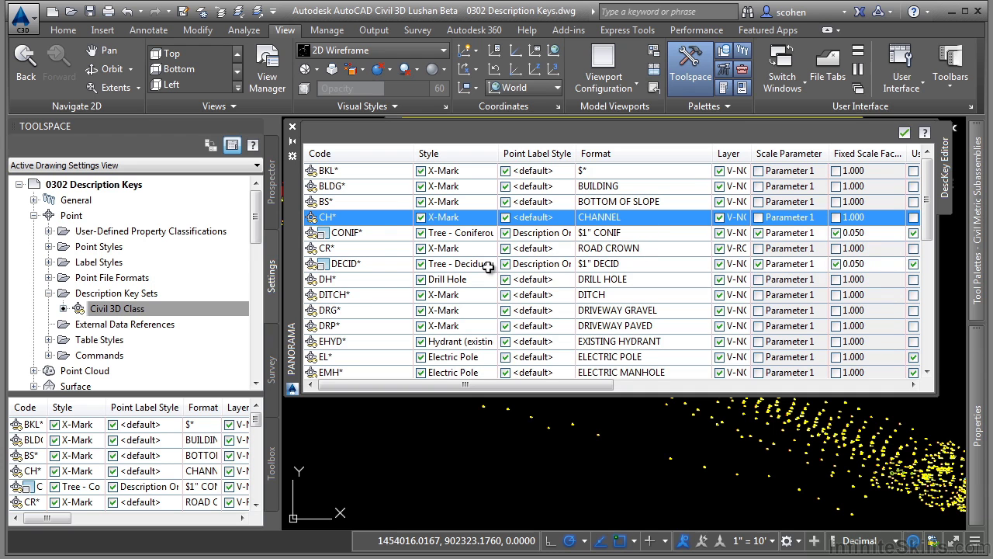
- Add a new description key row and enter COMB* as its code
right_click(346, 226)
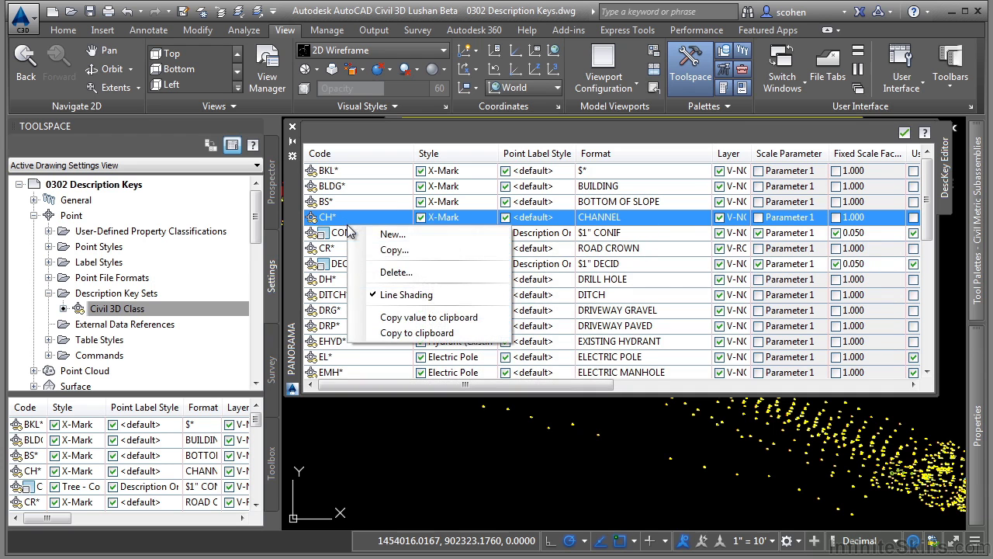
click(413, 234)
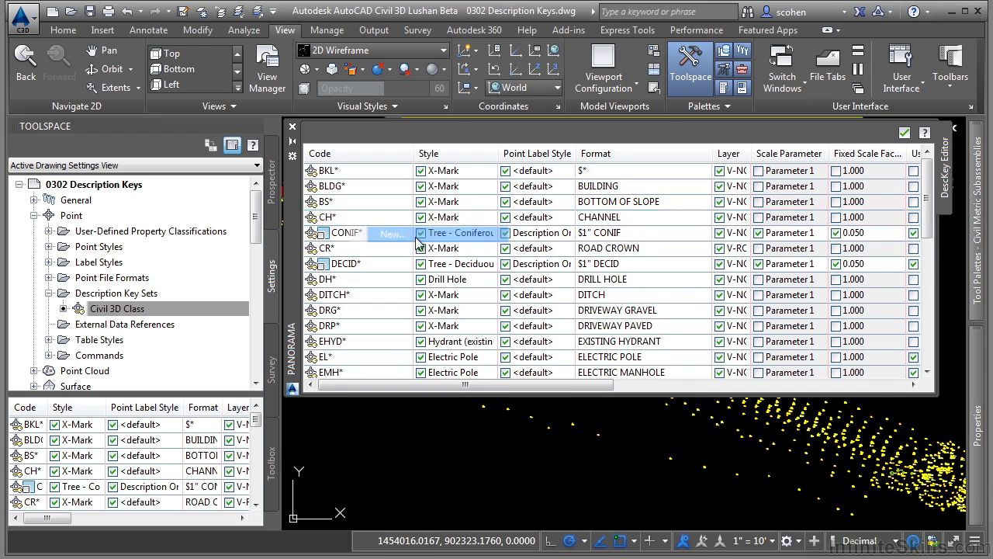
scroll(374, 289, down, 1)
scroll(373, 289, down, 1)
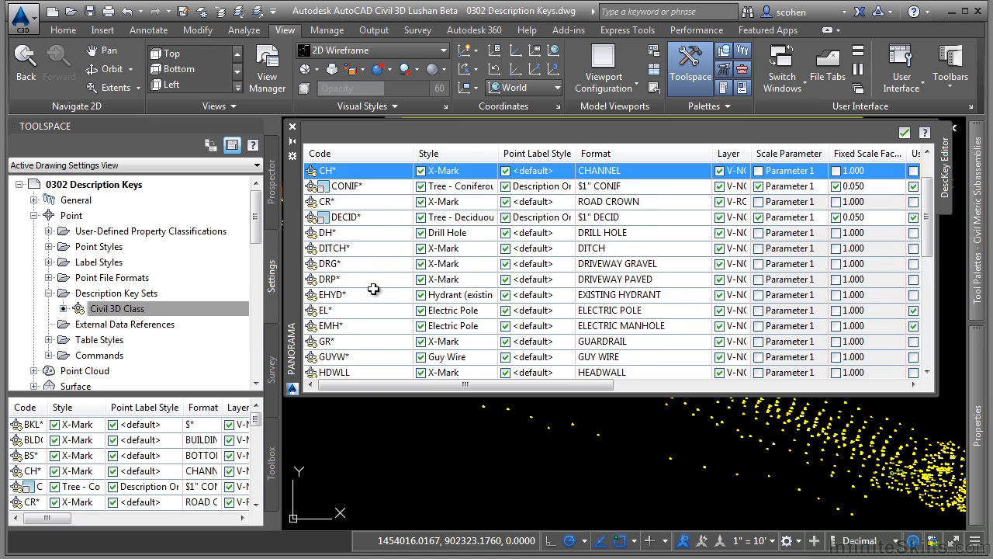
scroll(373, 289, down, 2)
scroll(373, 288, down, 3)
scroll(373, 289, down, 2)
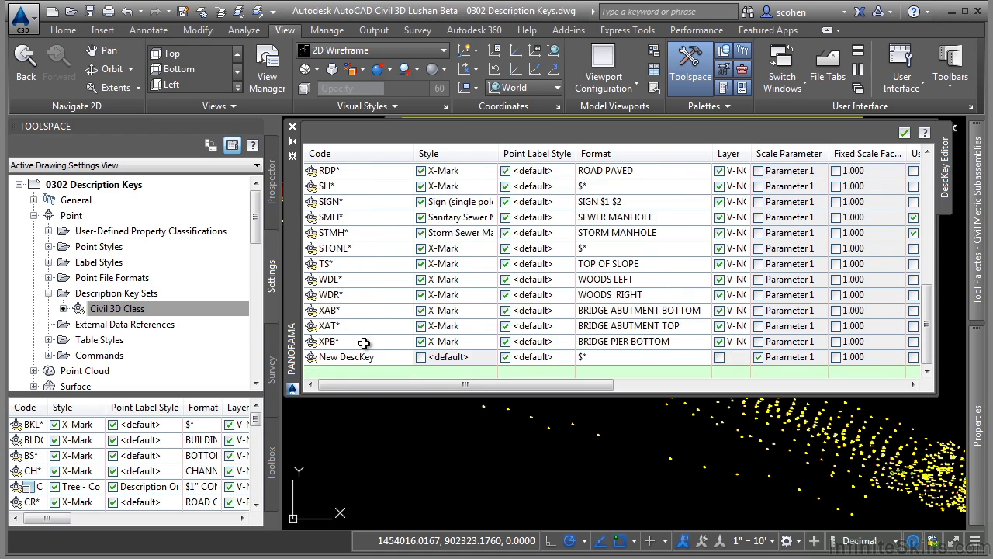
double_click(387, 356)
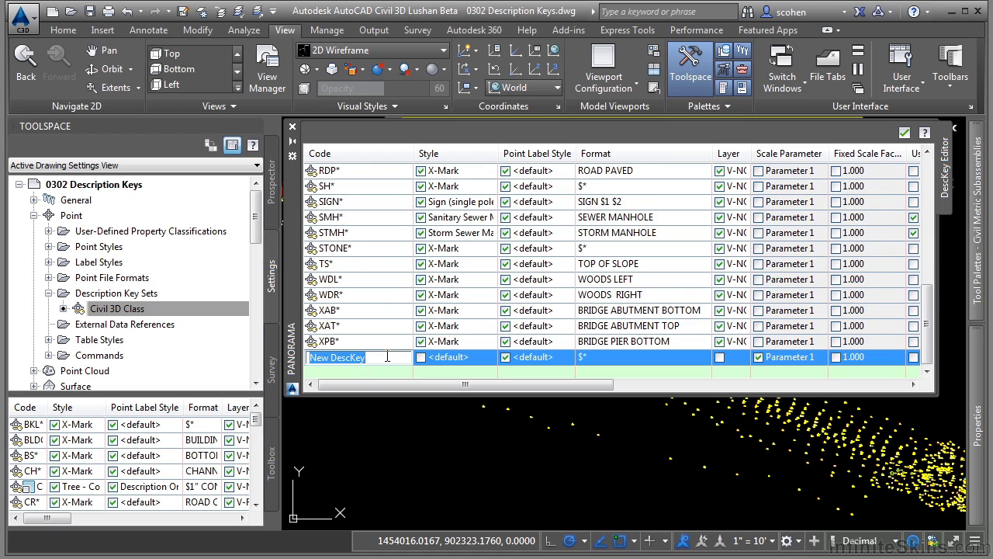
text(COM)
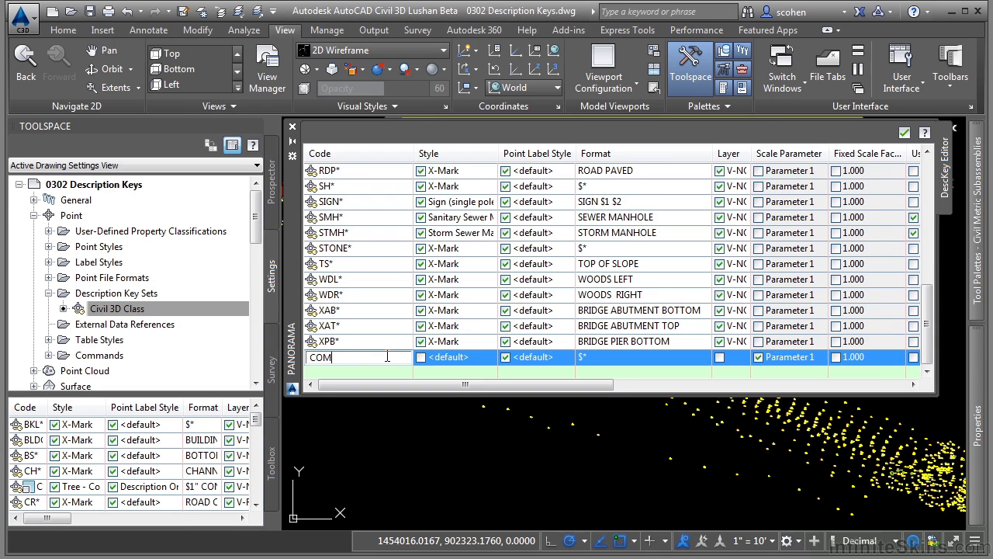
text(B*)
key(Return)
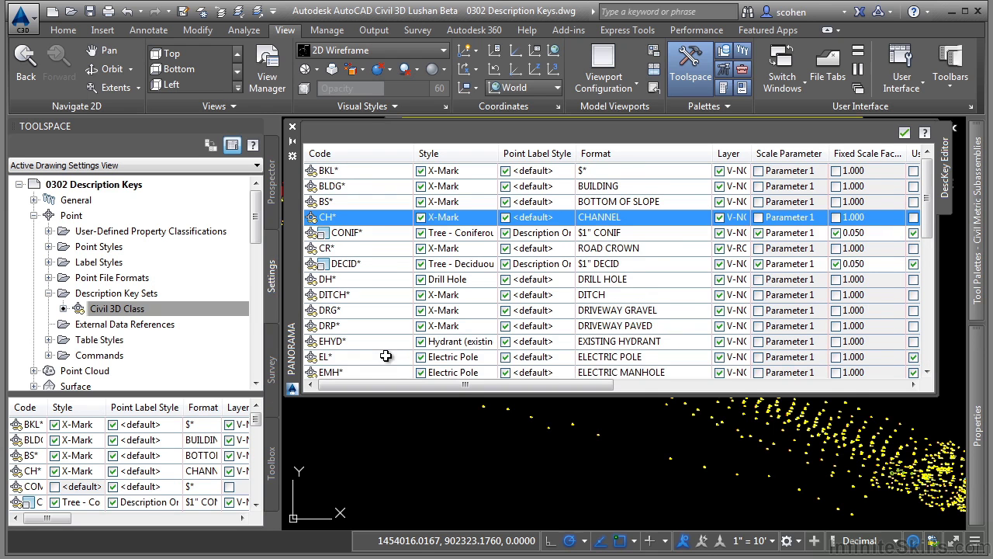
- Sort the description key list alphabetically by Code
click(361, 156)
click(364, 154)
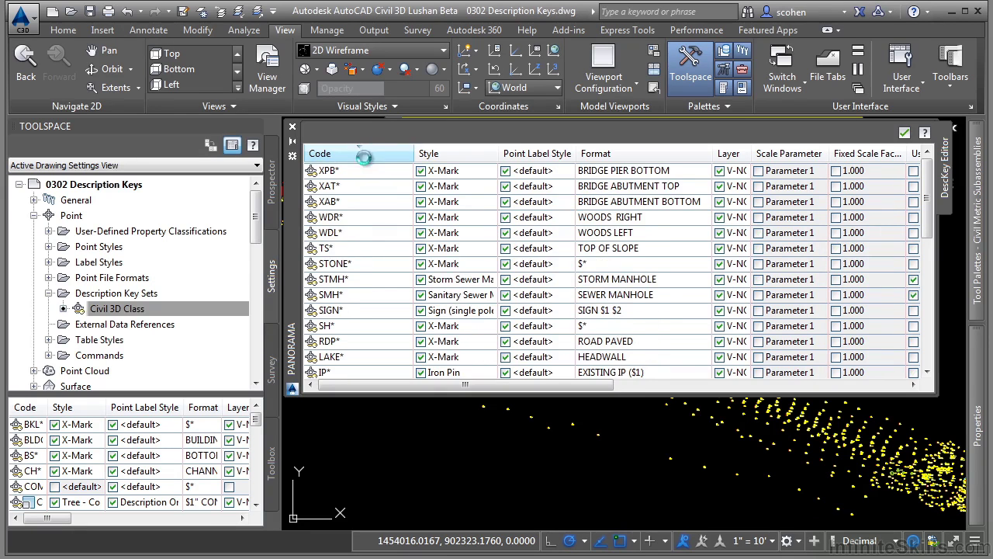
click(364, 155)
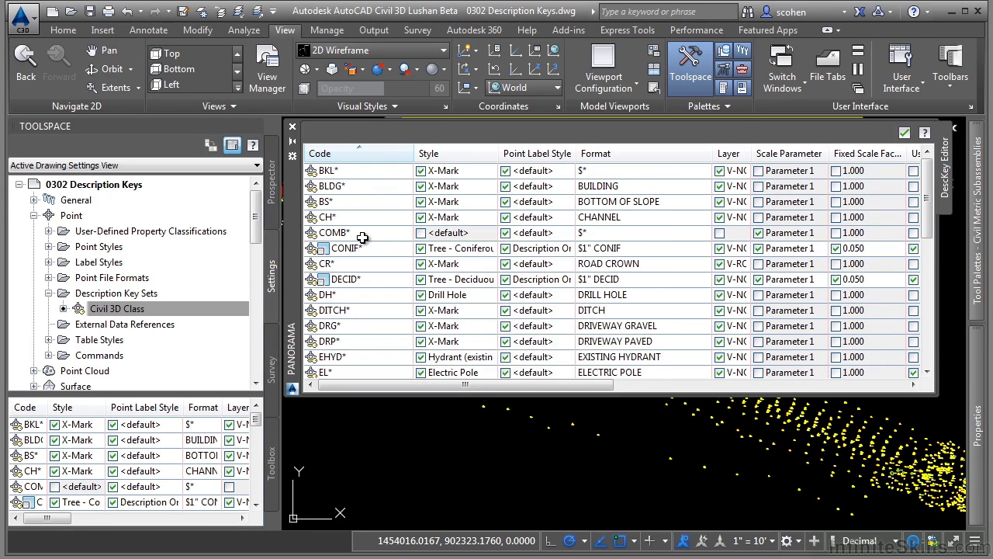
- Assign the Utility Pole point style to the COMB* key
click(437, 233)
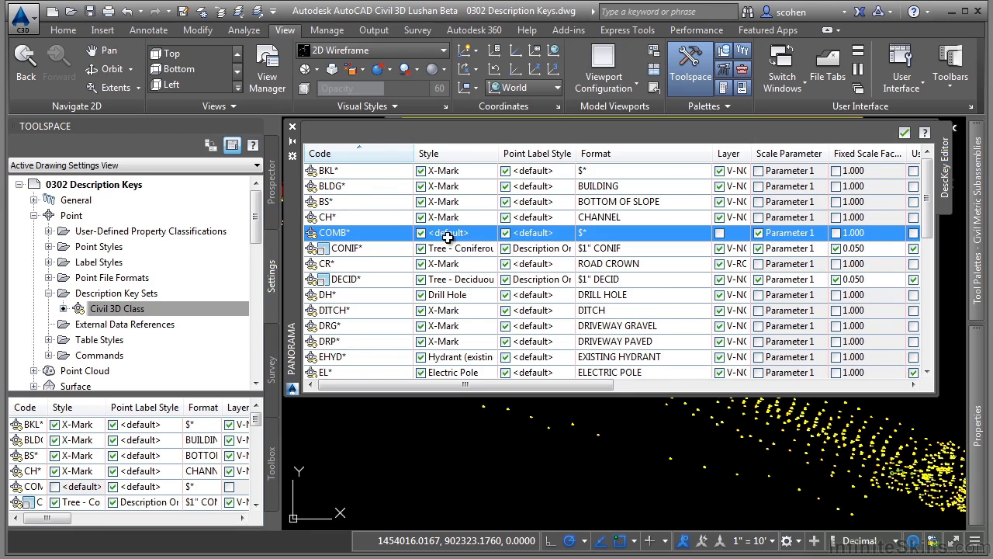
click(471, 236)
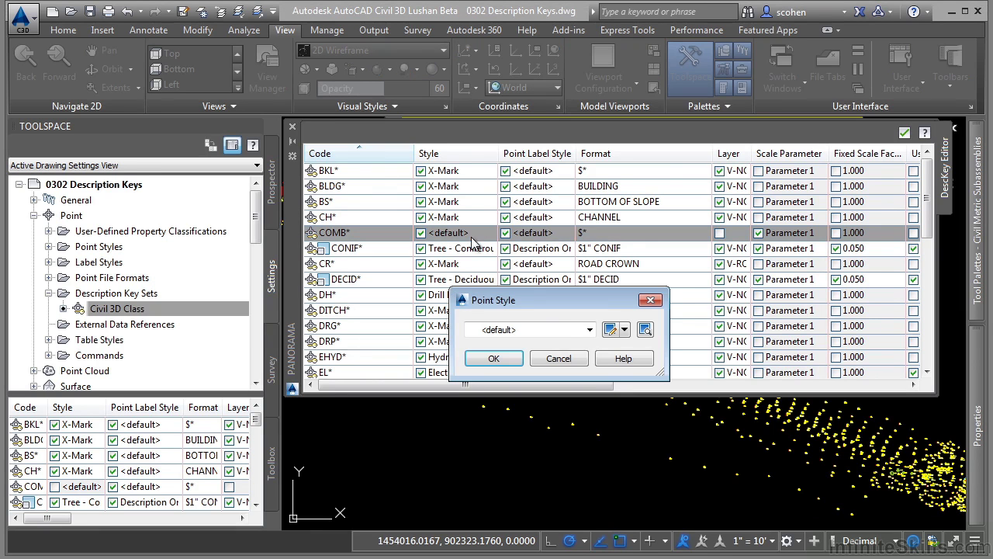
drag(519, 288, 484, 222)
click(544, 262)
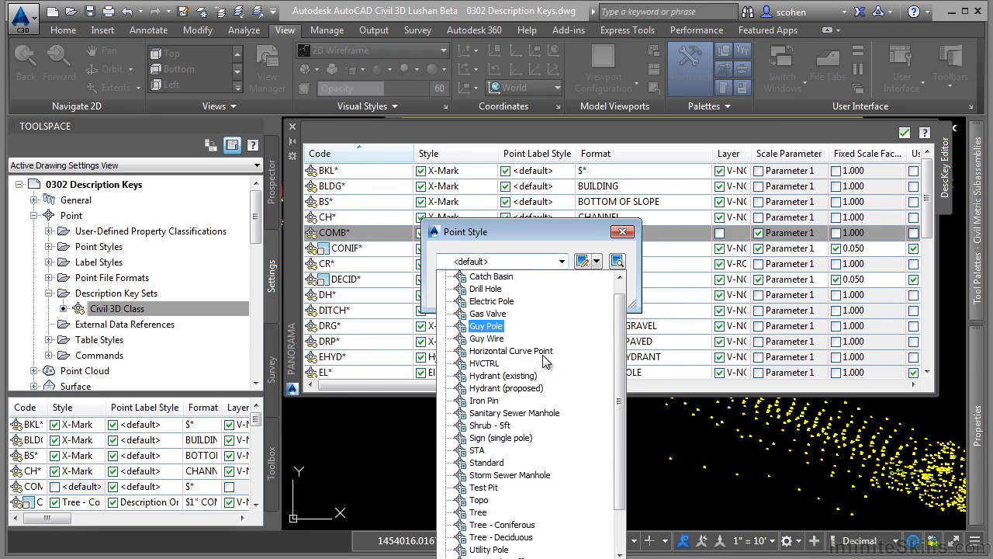
scroll(498, 504, down, 1)
click(498, 502)
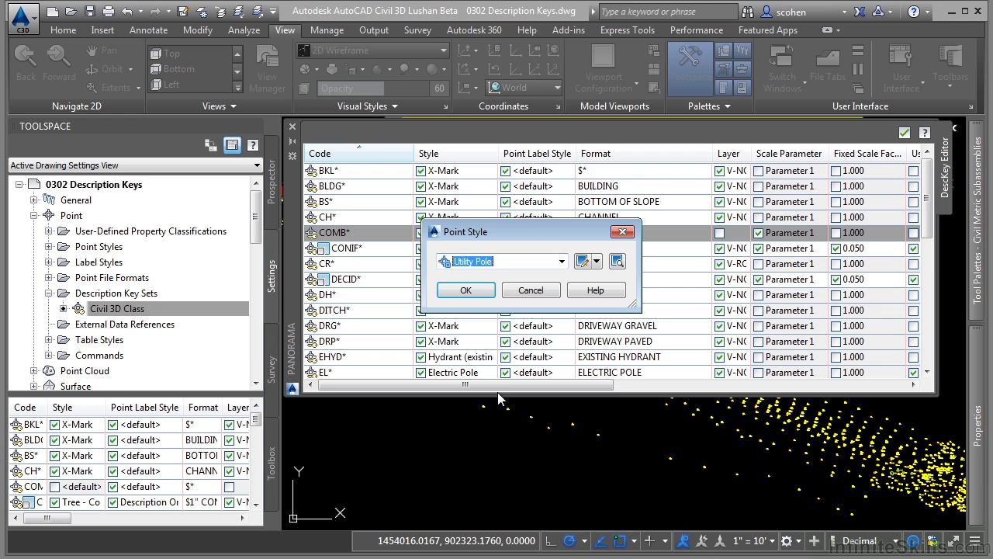
click(465, 289)
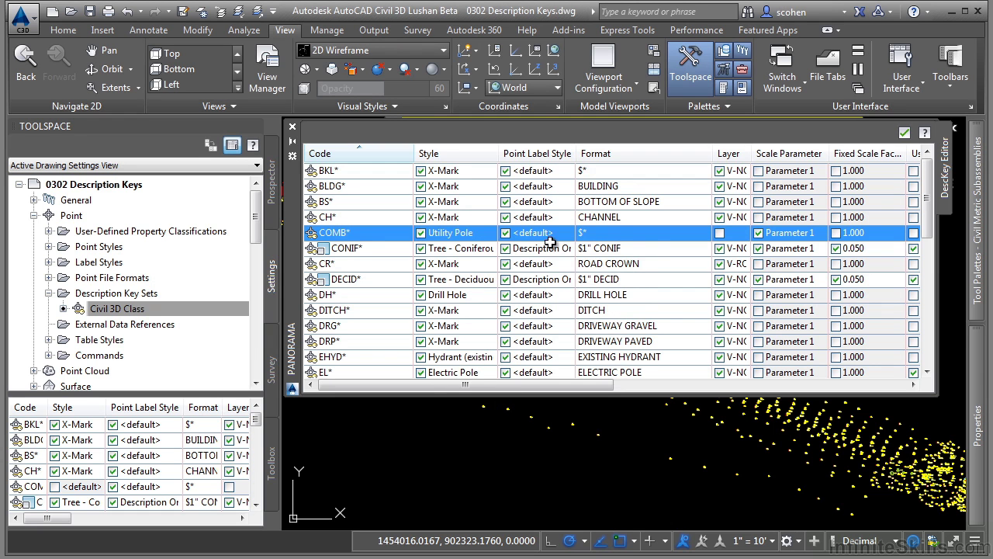
double_click(614, 233)
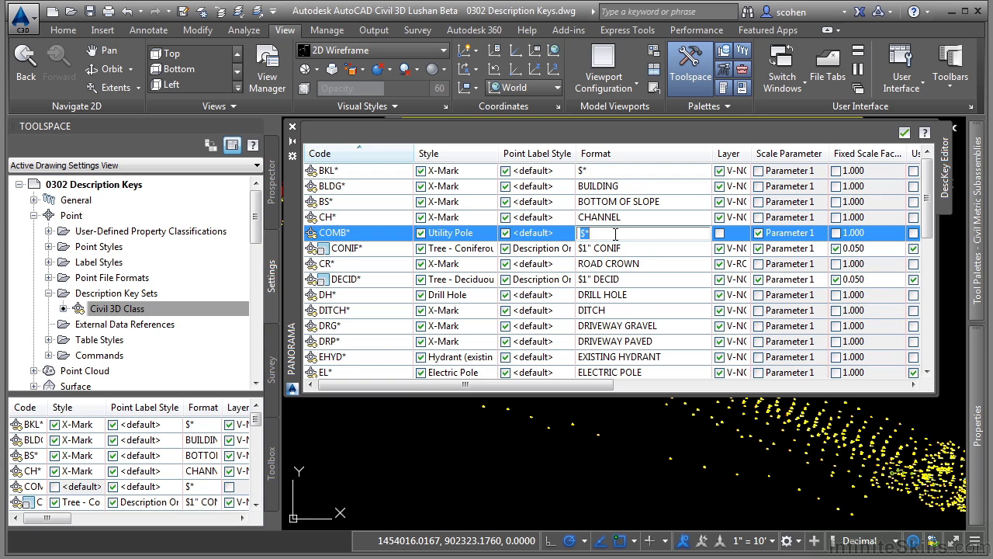
- Enter COMBO POLE #($1) as COMB*'s format and widen the Layer column
text(COMB)
text(O POLE)
text( #()
text($1)
text())
text($2)
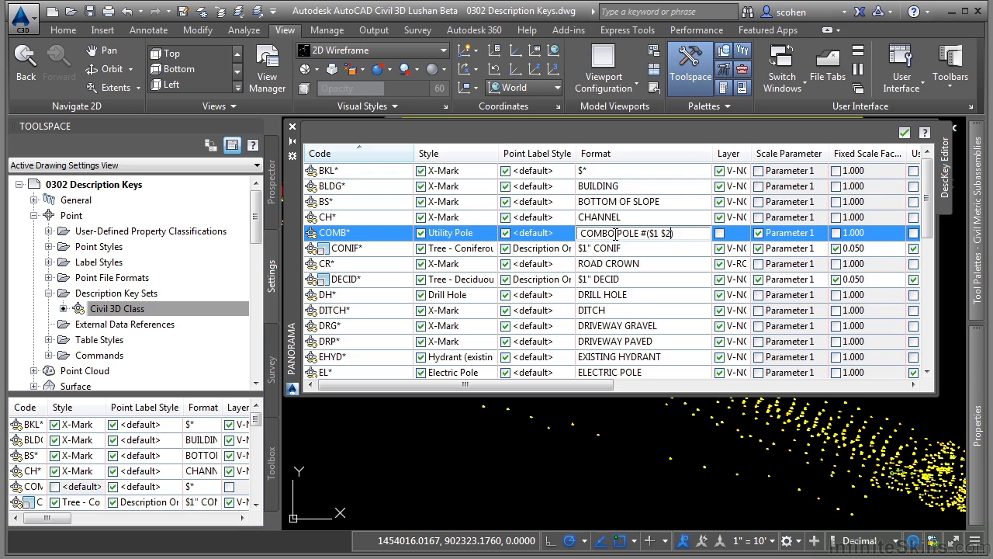
key(BackSpace)
key(BackSpace)
key(BackSpace)
key(Return)
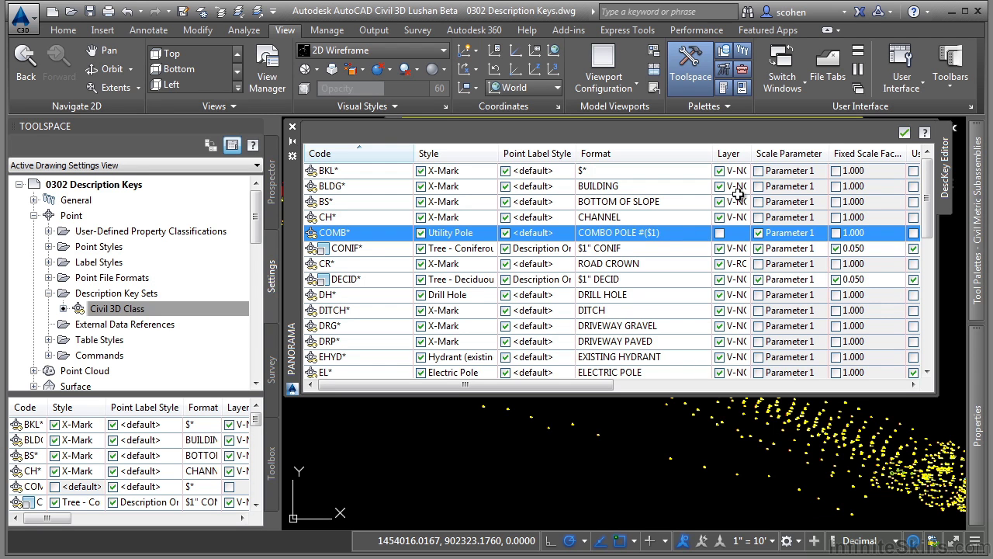
mouse_move(751, 153)
mouse_down()
mouse_move(819, 155)
mouse_move(843, 169)
mouse_up()
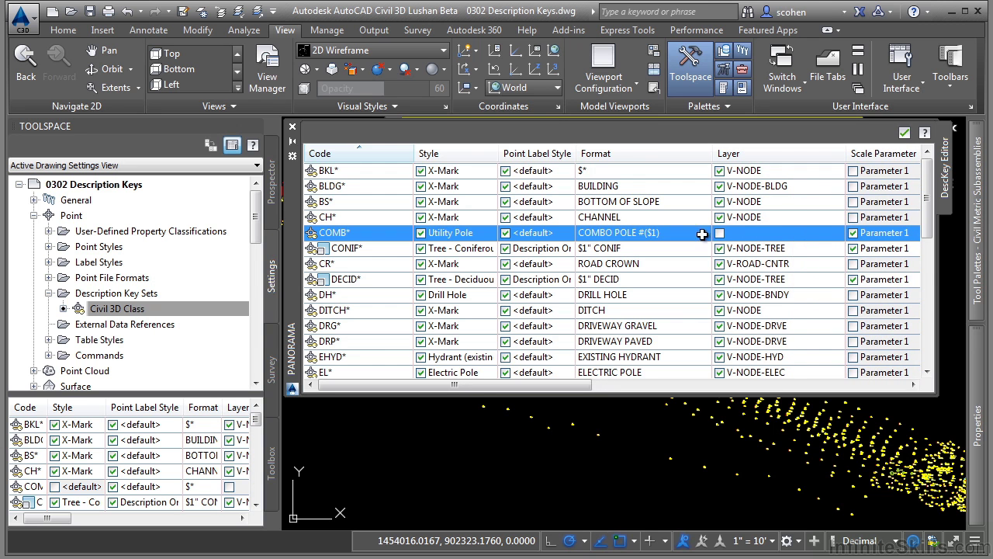
- Pick V-NODE-POLE in Layer Selection as the COMB* key's layer
click(778, 237)
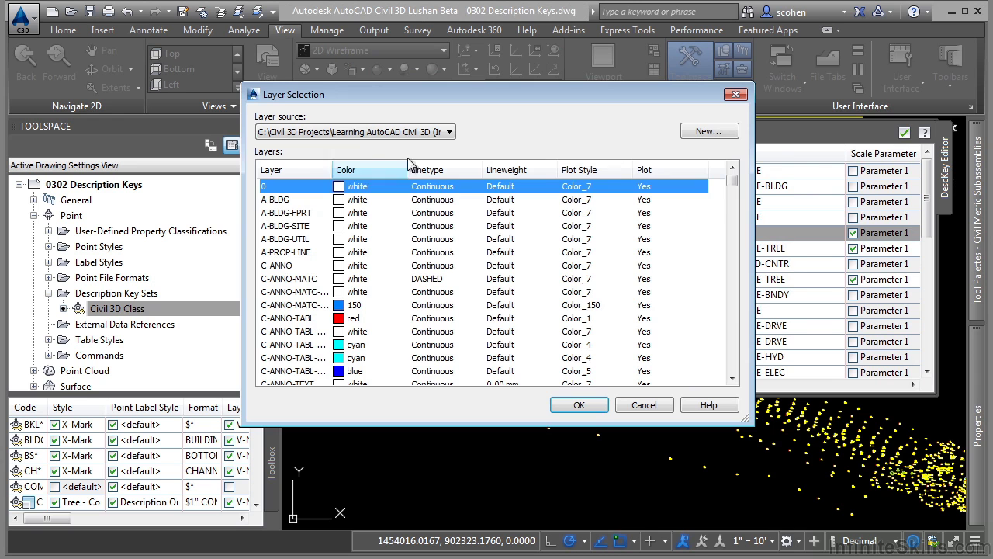
click(286, 292)
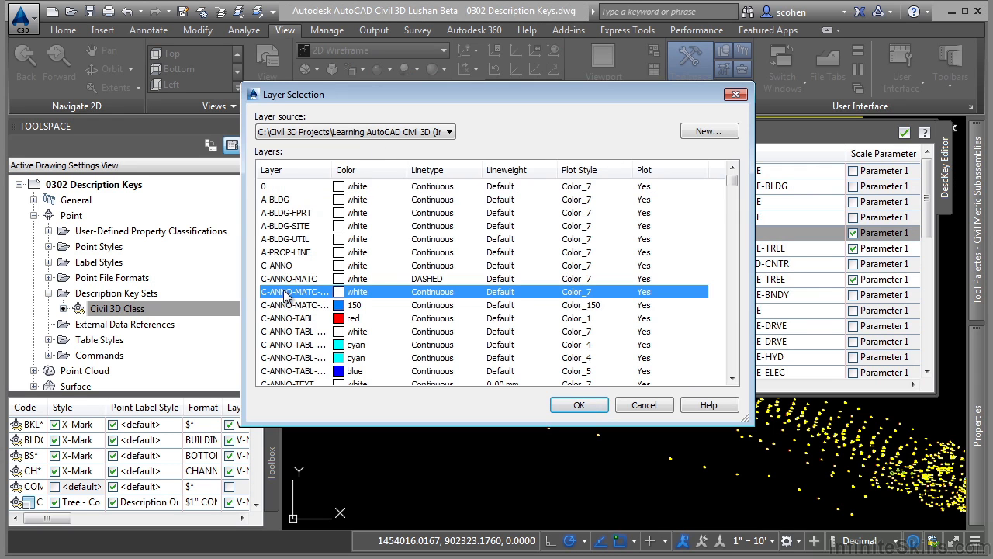
key(v)
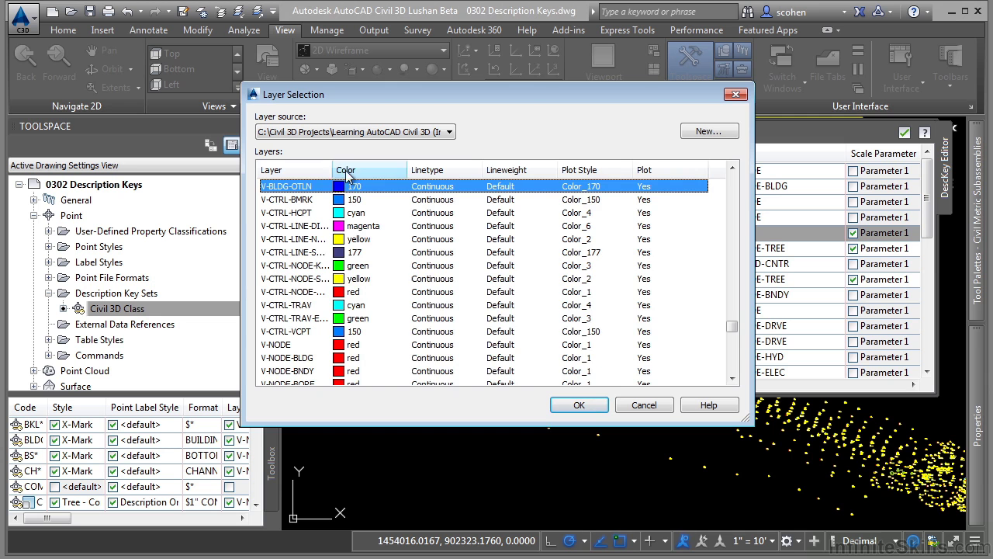
drag(333, 169, 376, 169)
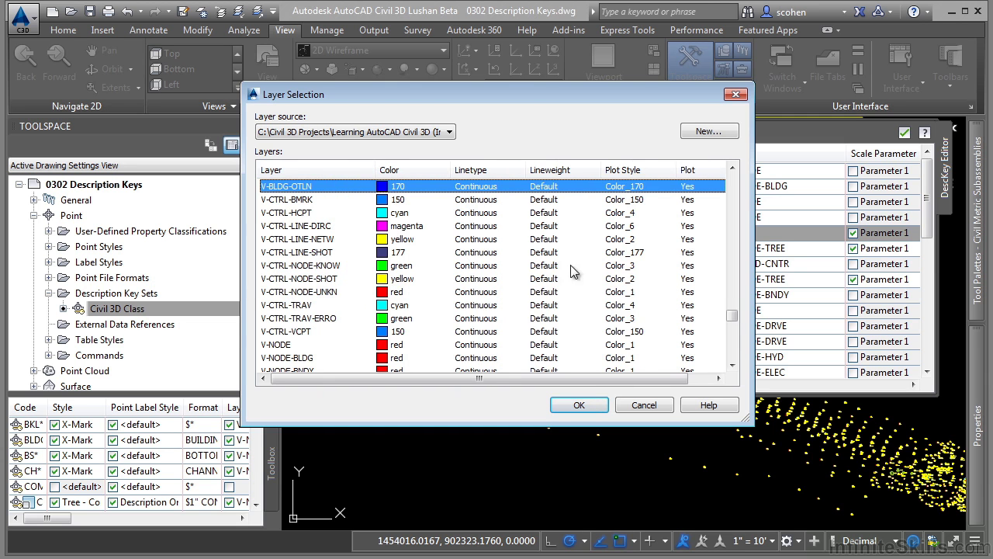
click(318, 292)
scroll(324, 295, down, 2)
scroll(326, 299, down, 1)
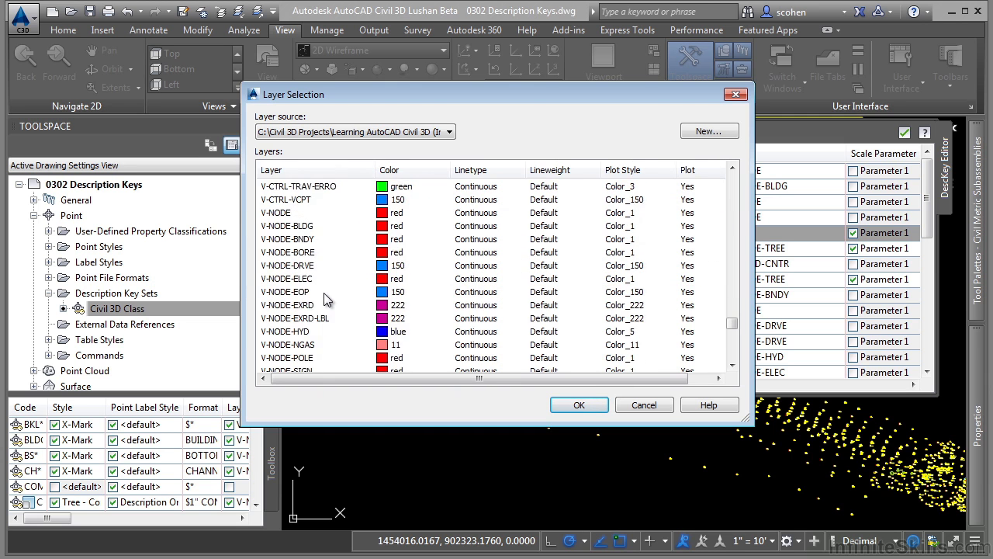
scroll(325, 295, down, 1)
scroll(324, 293, down, 1)
click(315, 266)
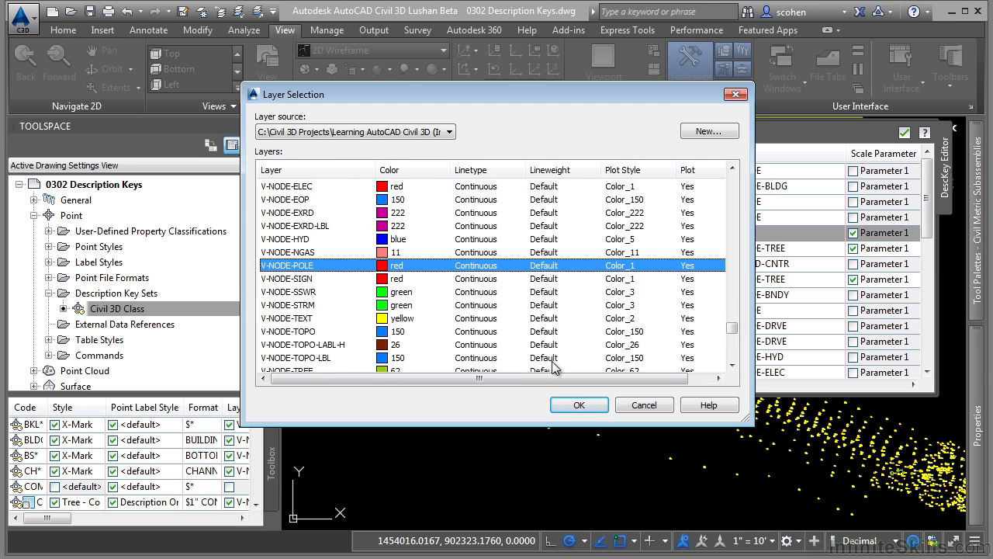
click(579, 406)
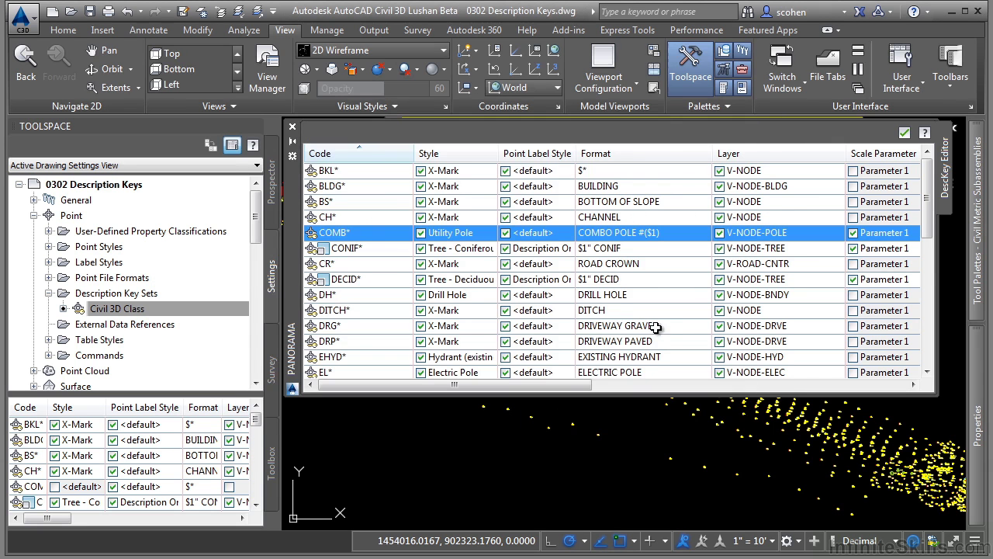
drag(551, 385, 654, 384)
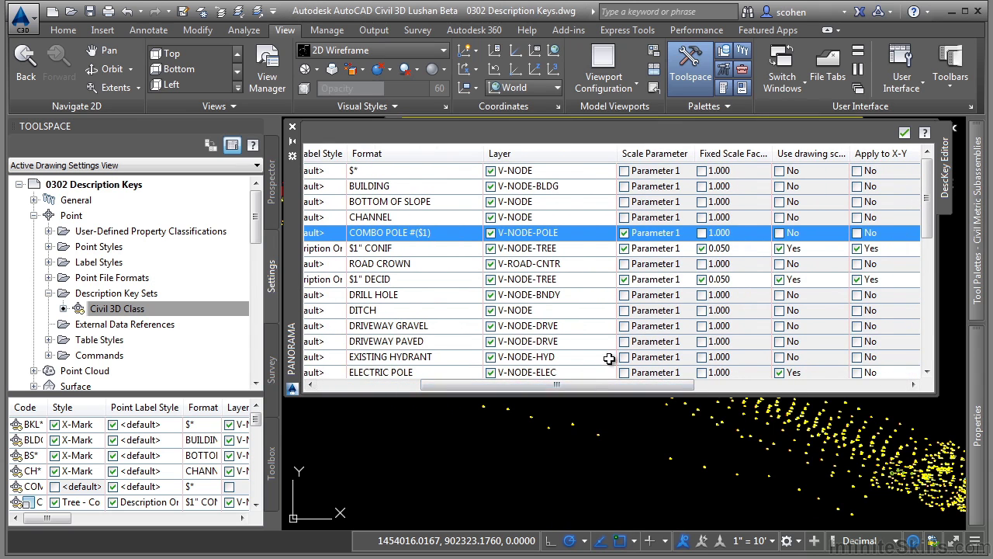
drag(588, 388, 648, 388)
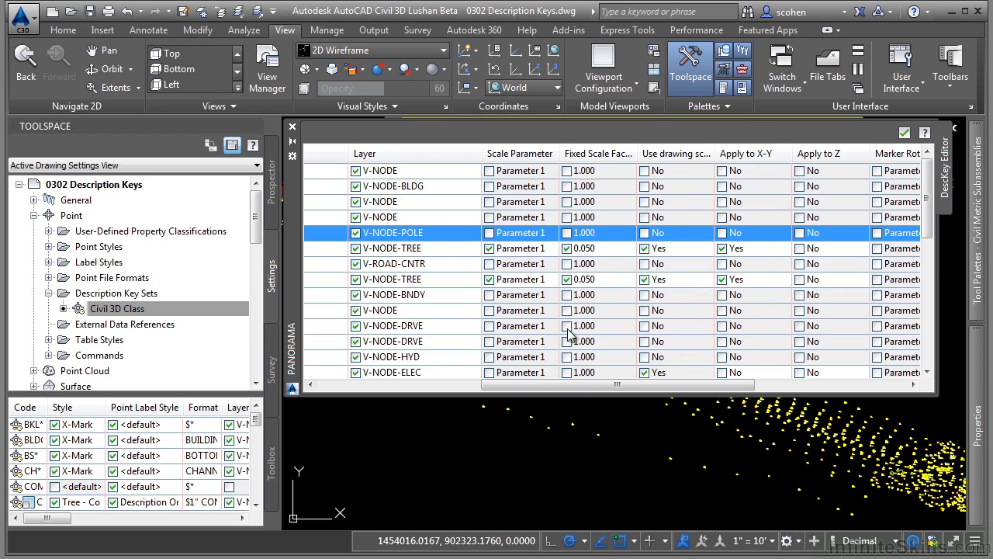
drag(541, 387, 641, 387)
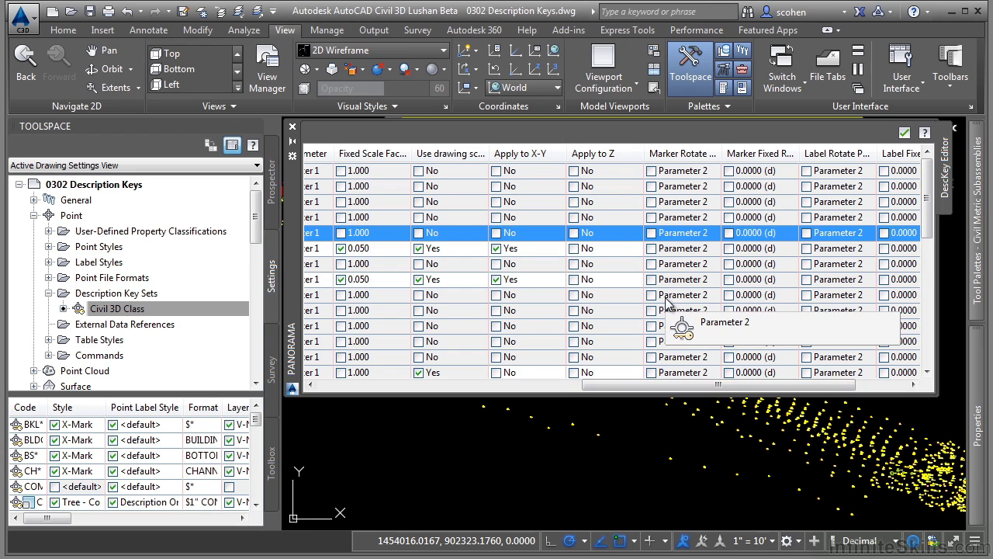
- Auto-hide the Panorama, zoom to point 2669 (COMB 584), and show Prospector
click(294, 145)
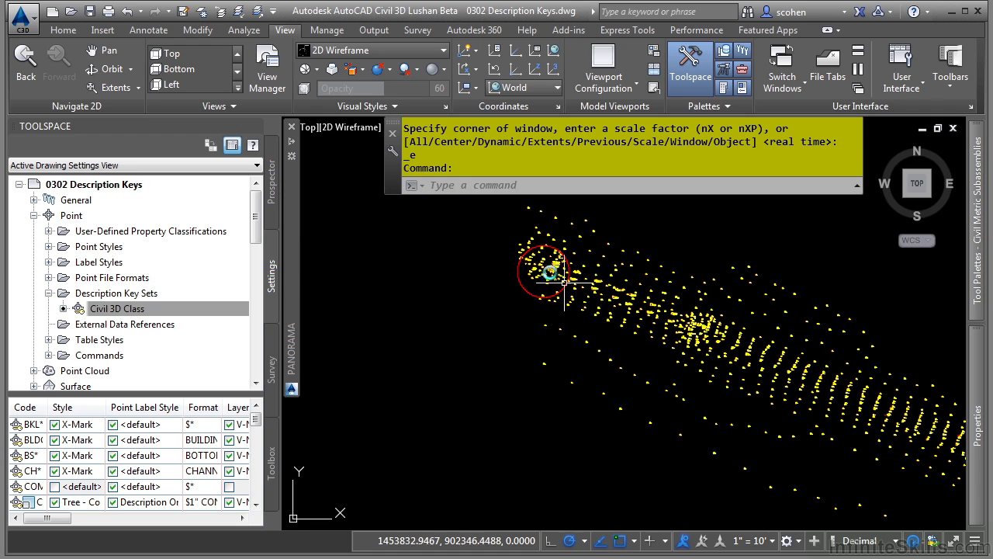
scroll(547, 270, up, 2)
scroll(556, 267, up, 8)
scroll(556, 267, up, 3)
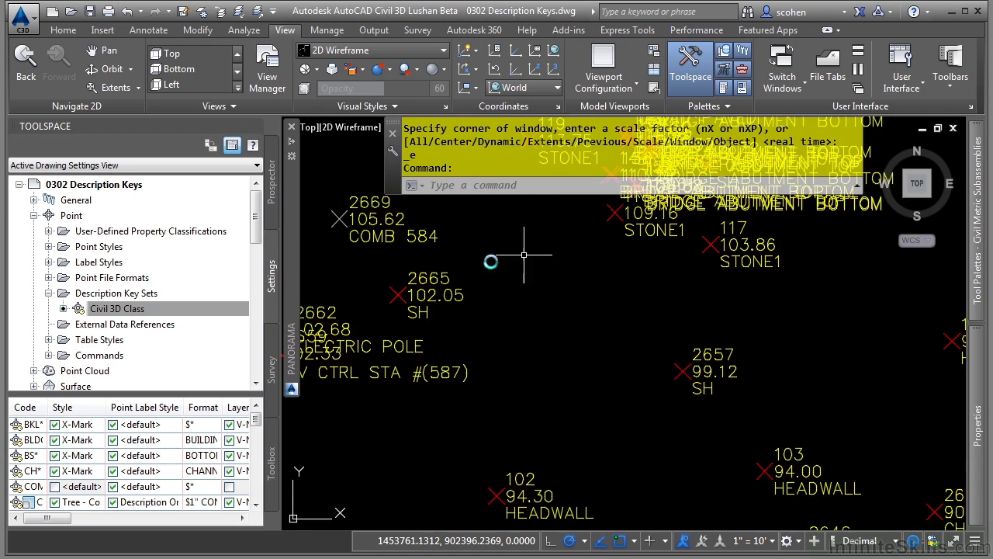
middle_drag(421, 310, 670, 322)
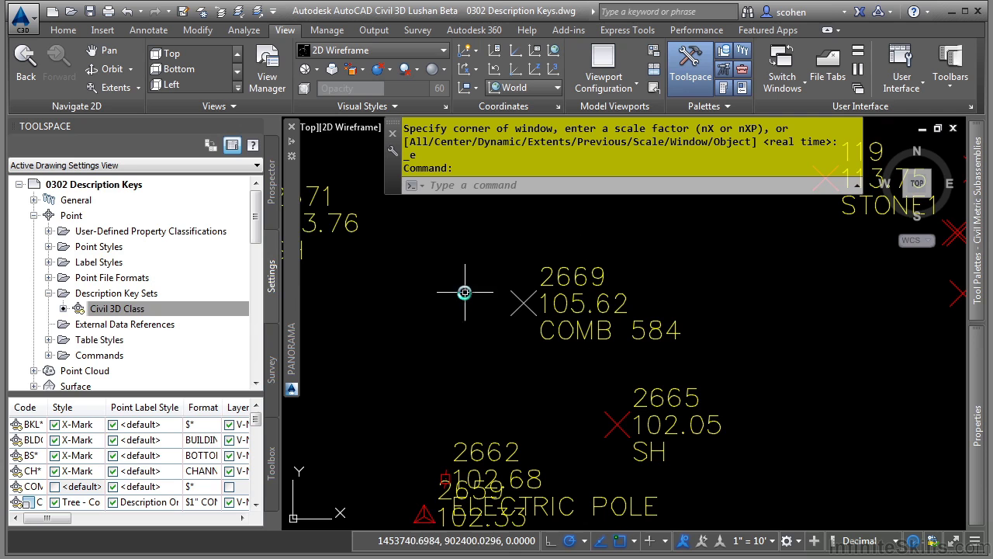
click(267, 199)
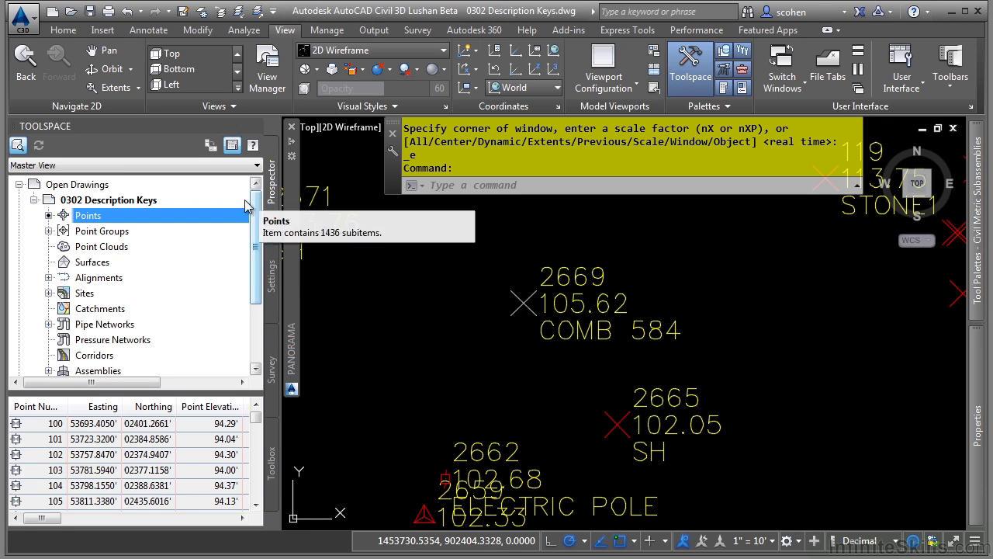
- Apply description keys to the _All Points group, relabelling point 2669 COMBO POLE #(584)
click(48, 231)
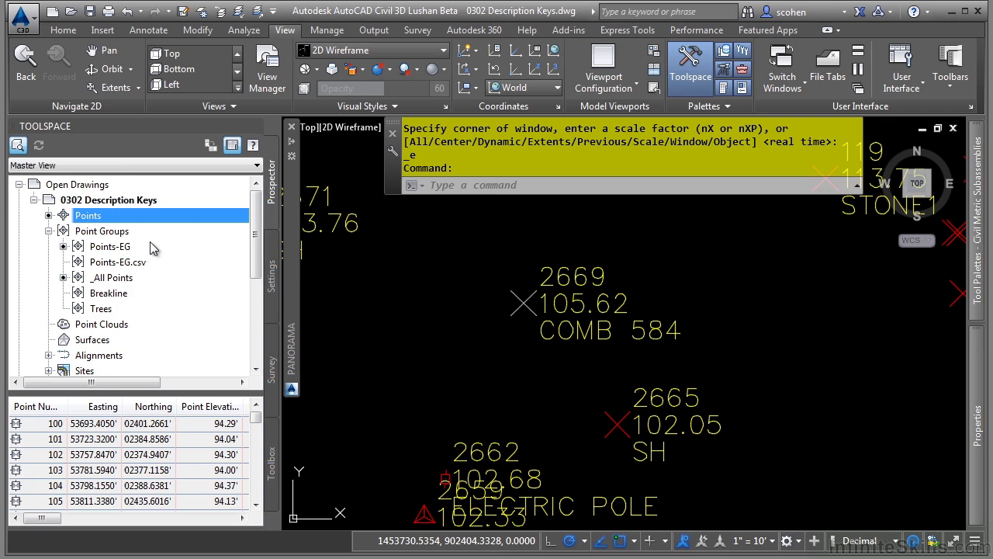
right_click(123, 283)
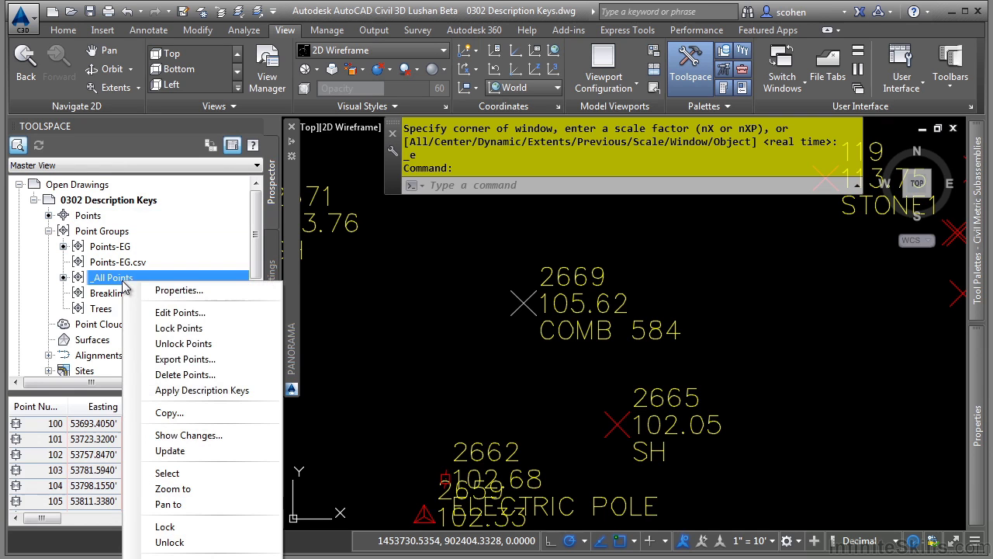
click(215, 390)
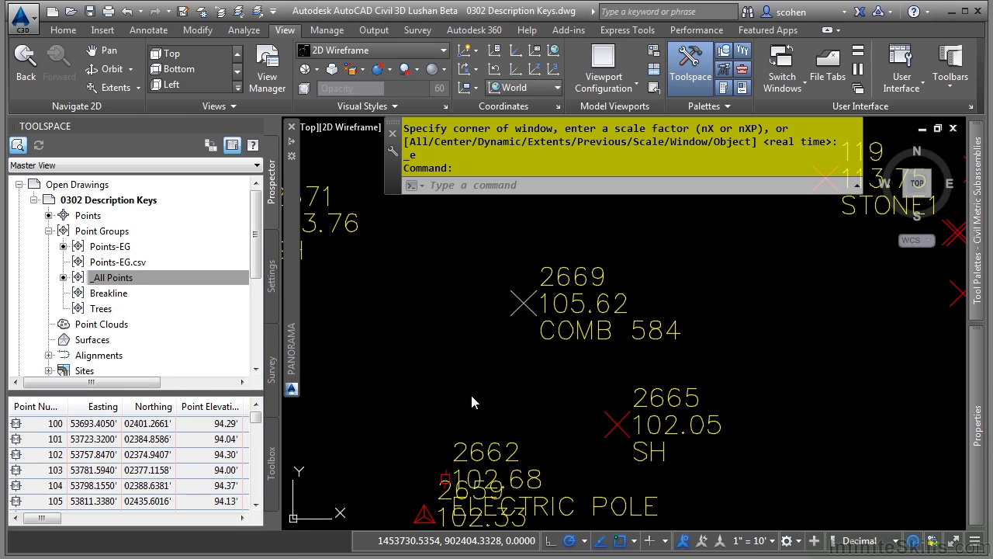
click(483, 340)
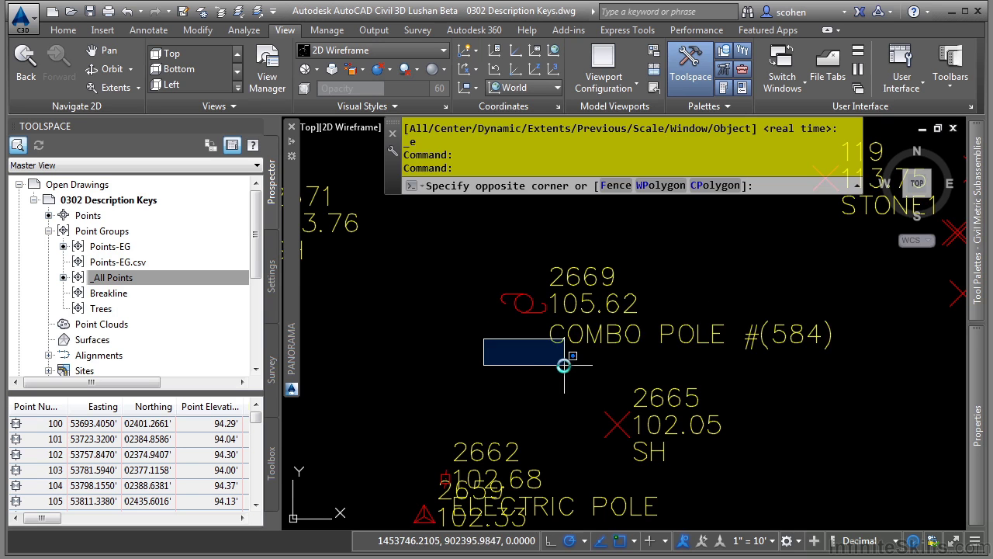
- Freeze V-NODE and V-NODE-POLE by picking an X marker and the COMBO POLE label
key(Escape)
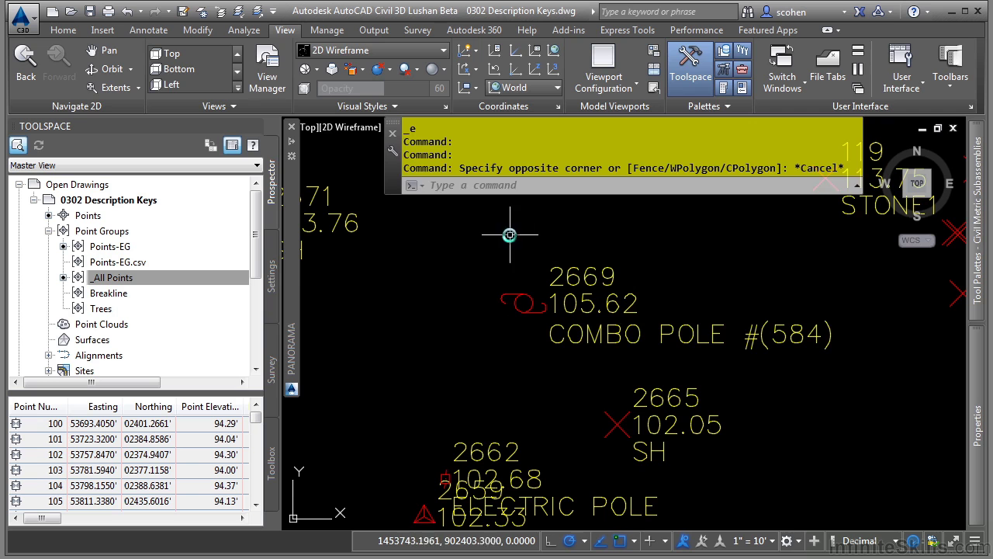
click(64, 30)
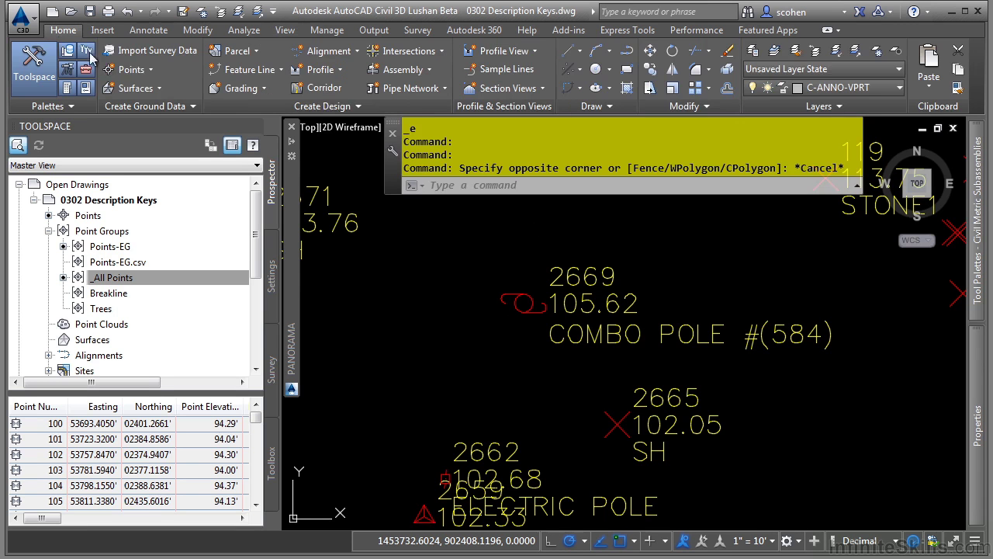
click(876, 62)
click(617, 424)
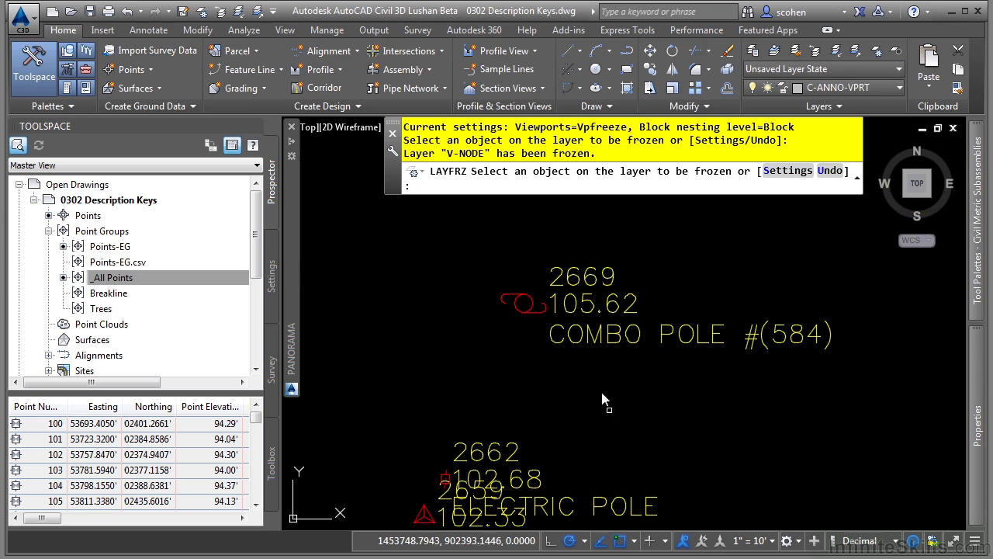
click(571, 335)
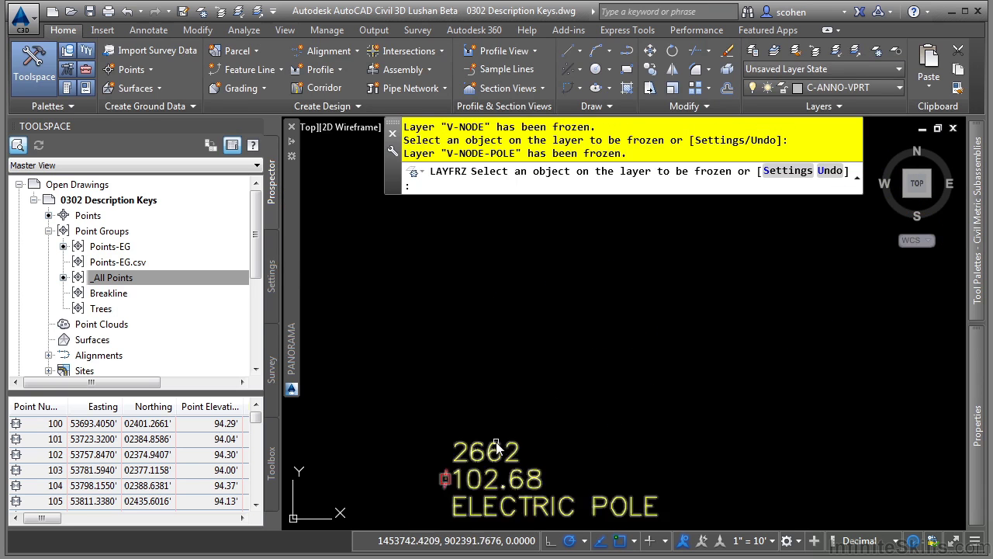